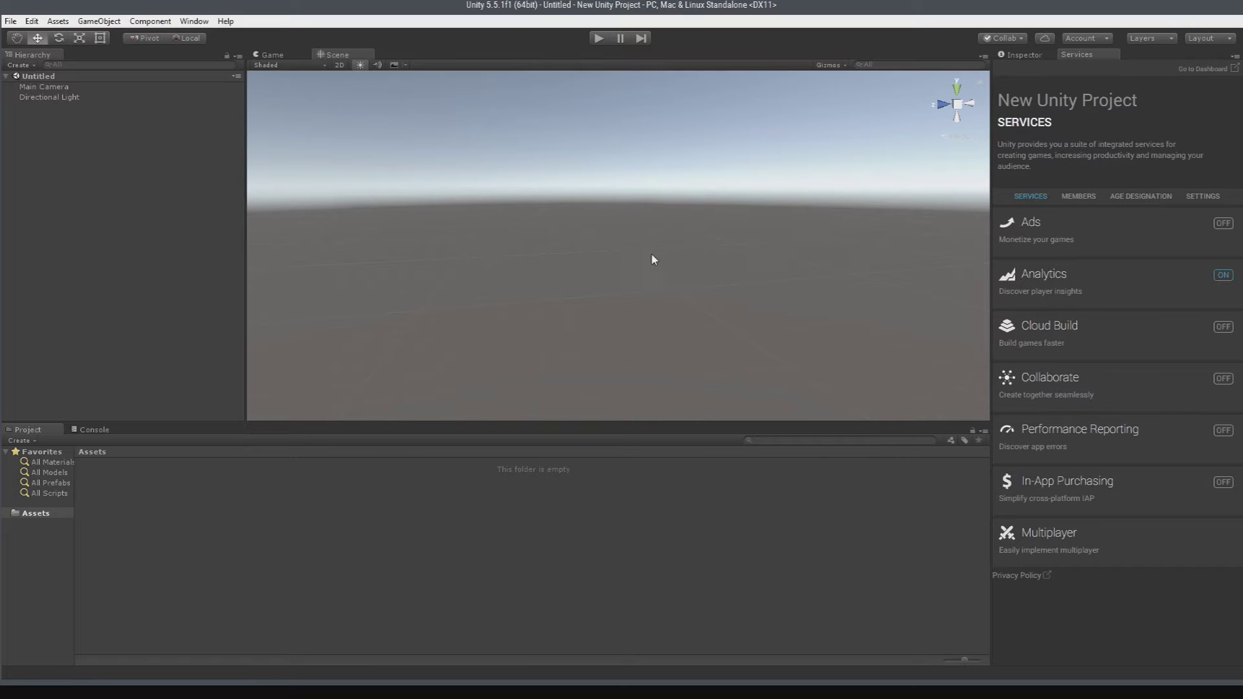
# Step: Orbit the Scene view around the ground plane to reveal the directional light and camera icons
pyautogui.moveTo(655, 258)
pyautogui.keyDown('alt'); pyautogui.mouseDown()
pyautogui.moveTo(693, 225)
pyautogui.moveTo(631, 314)
pyautogui.moveTo(632, 250)
pyautogui.moveTo(84, 244)
pyautogui.moveTo(360, 239)
pyautogui.moveTo(852, 257)
pyautogui.moveTo(334, 239)
pyautogui.moveTo(77, 261)
pyautogui.moveTo(929, 263)
pyautogui.moveTo(347, 266)
pyautogui.moveTo(910, 264)
pyautogui.moveTo(398, 255)
pyautogui.moveTo(24, 280)
pyautogui.moveTo(813, 272)
pyautogui.moveTo(519, 269)
pyautogui.moveTo(797, 272)
pyautogui.moveTo(576, 288)
pyautogui.mouseUp(); pyautogui.keyUp('alt')
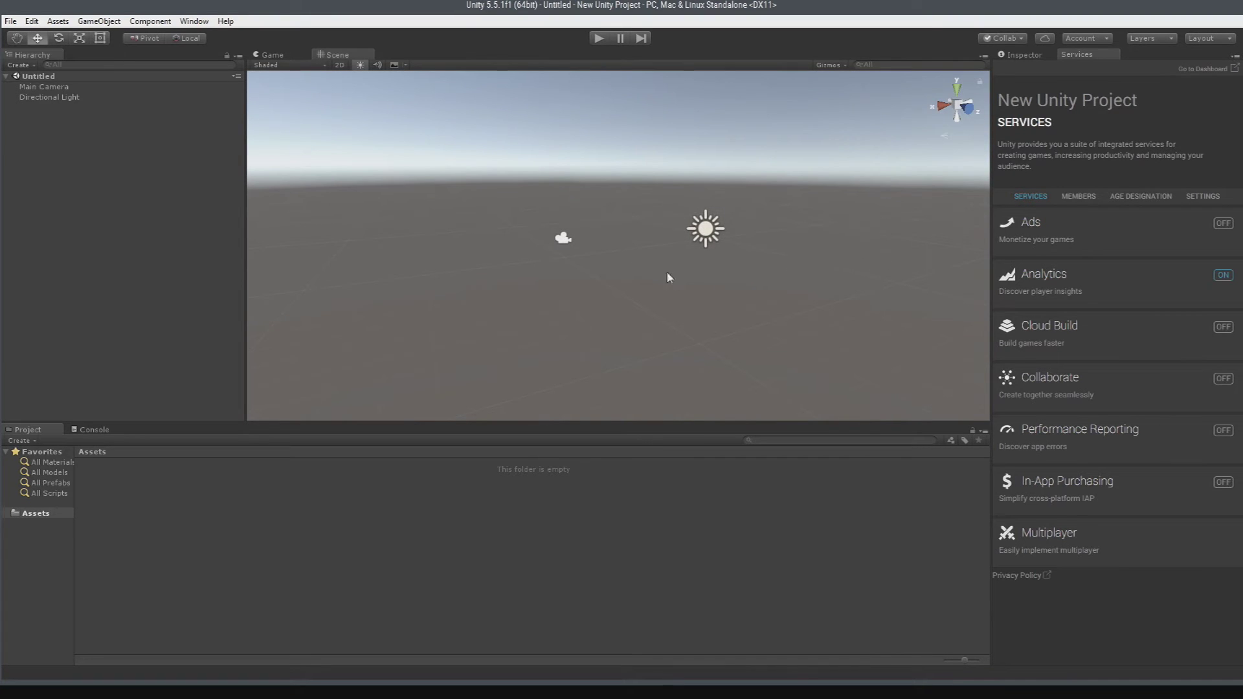
pyautogui.moveTo(668, 278)
pyautogui.keyDown('alt'); pyautogui.mouseDown()
pyautogui.moveTo(680, 269)
pyautogui.moveTo(263, 275)
pyautogui.moveTo(841, 312)
pyautogui.moveTo(652, 283)
pyautogui.mouseUp(); pyautogui.keyUp('alt')
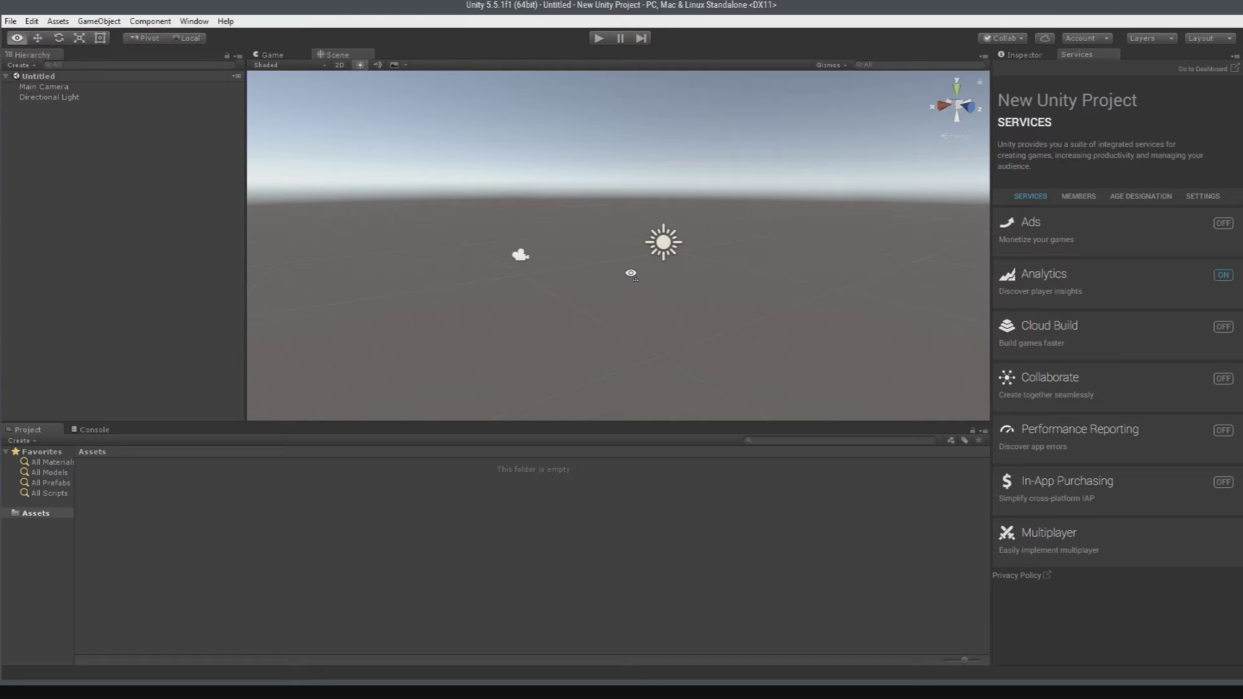
# Step: Orbit the Scene view left, then right, placing the light and camera icons on the left
pyautogui.moveTo(633, 269)
pyautogui.keyDown('alt'); pyautogui.mouseDown()
pyautogui.moveTo(707, 274)
pyautogui.moveTo(383, 269)
pyautogui.moveTo(679, 273)
pyautogui.moveTo(203, 281)
pyautogui.mouseUp(); pyautogui.keyUp('alt')
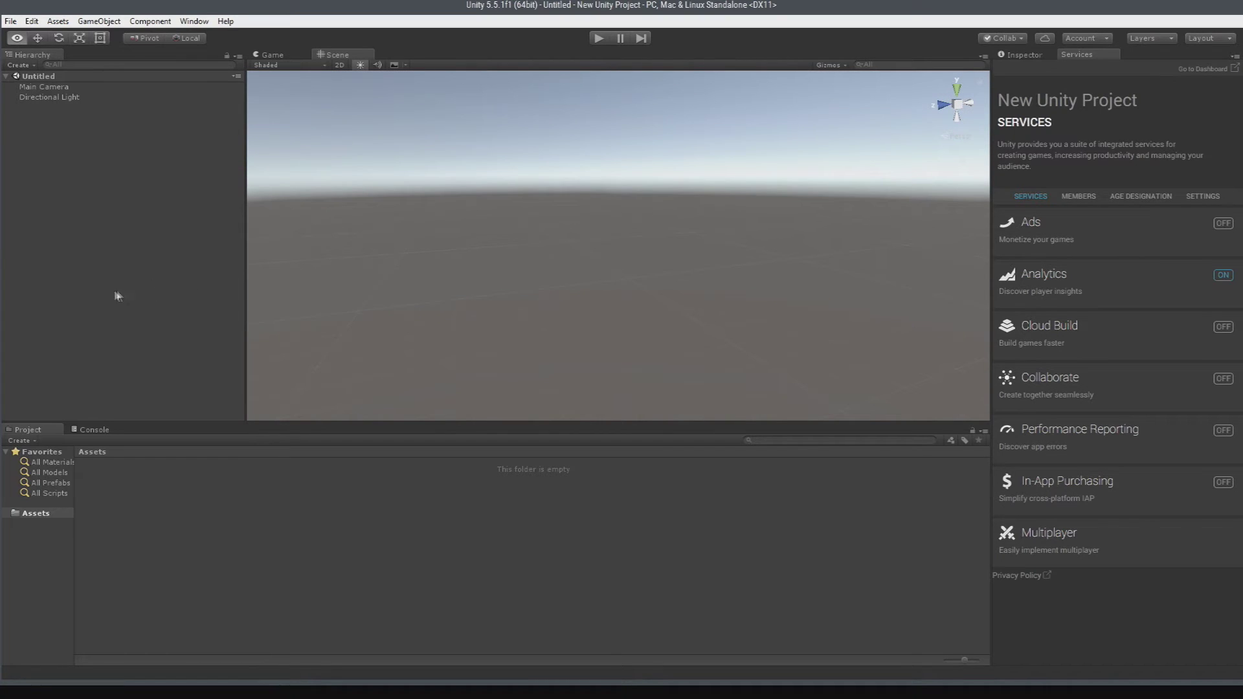
pyautogui.moveTo(292, 301)
pyautogui.keyDown('alt'); pyautogui.mouseDown()
pyautogui.moveTo(541, 291)
pyautogui.moveTo(967, 320)
pyautogui.moveTo(947, 321)
pyautogui.mouseUp(); pyautogui.keyUp('alt')
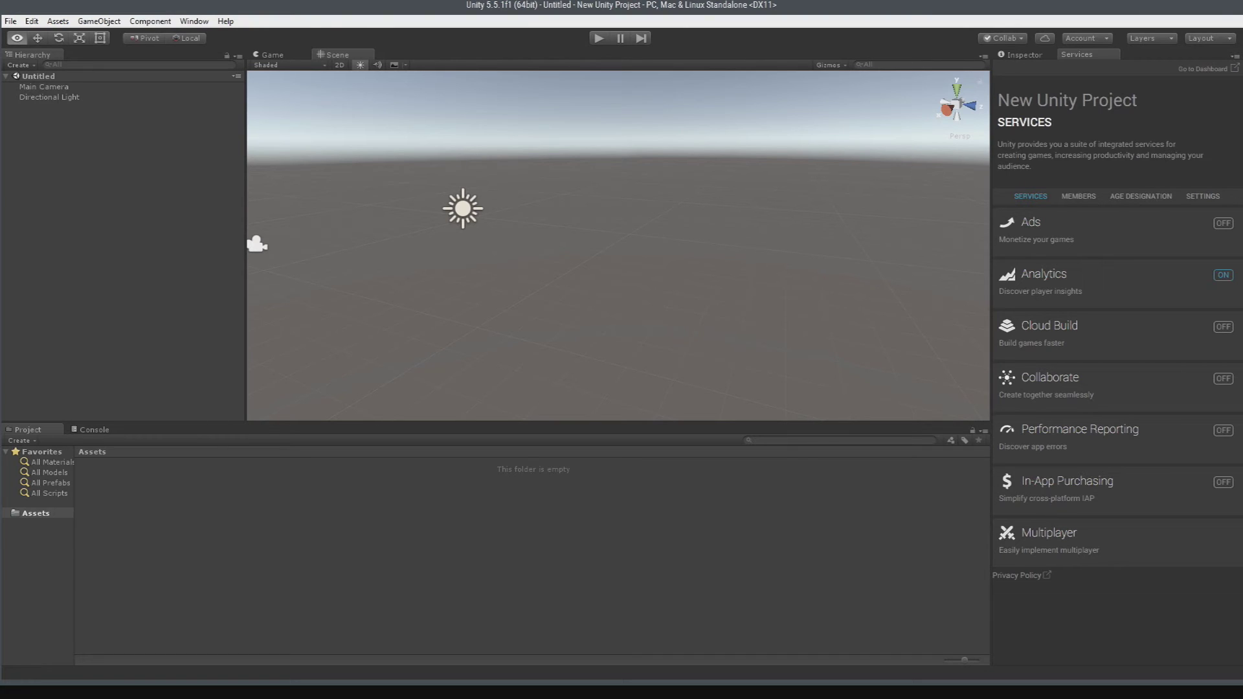
# Step: Tilt and orbit the Scene view down until only ground and sky remain in frame
pyautogui.keyDown('alt'); pyautogui.moveTo(583, 249); pyautogui.dragTo(924, 281); pyautogui.keyUp('alt')
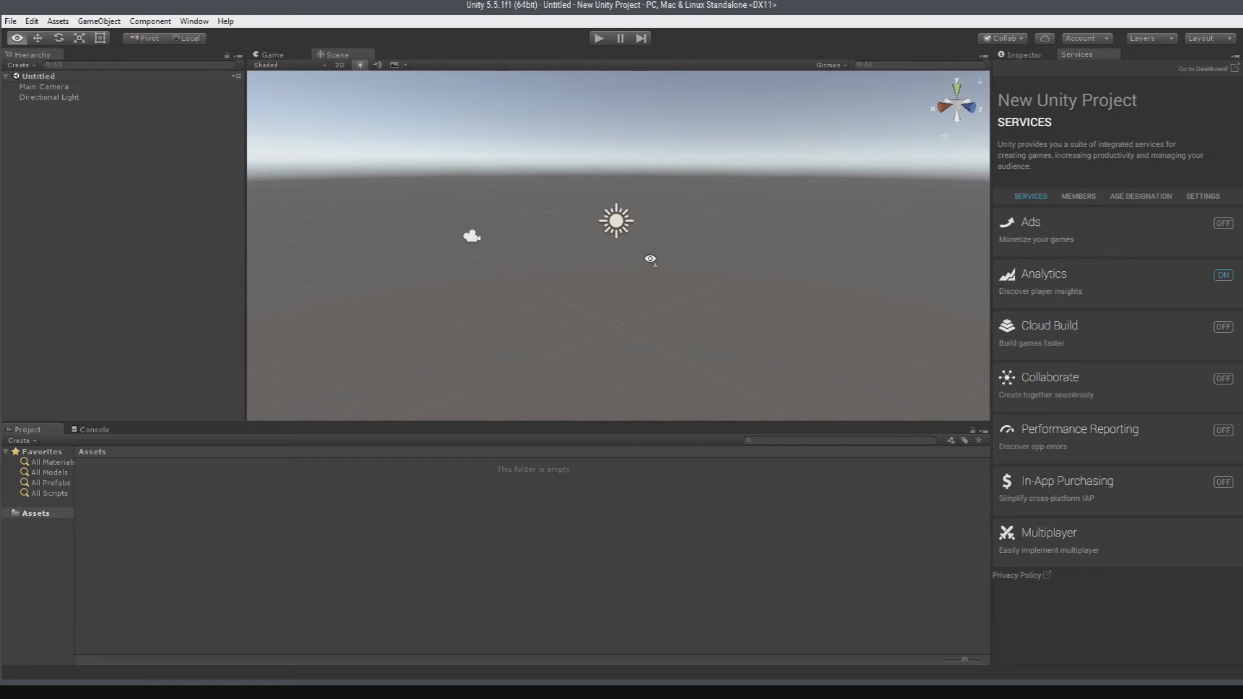
pyautogui.moveTo(650, 255)
pyautogui.keyDown('alt'); pyautogui.mouseDown()
pyautogui.moveTo(699, 261)
pyautogui.moveTo(573, 276)
pyautogui.moveTo(250, 270)
pyautogui.mouseUp(); pyautogui.keyUp('alt')
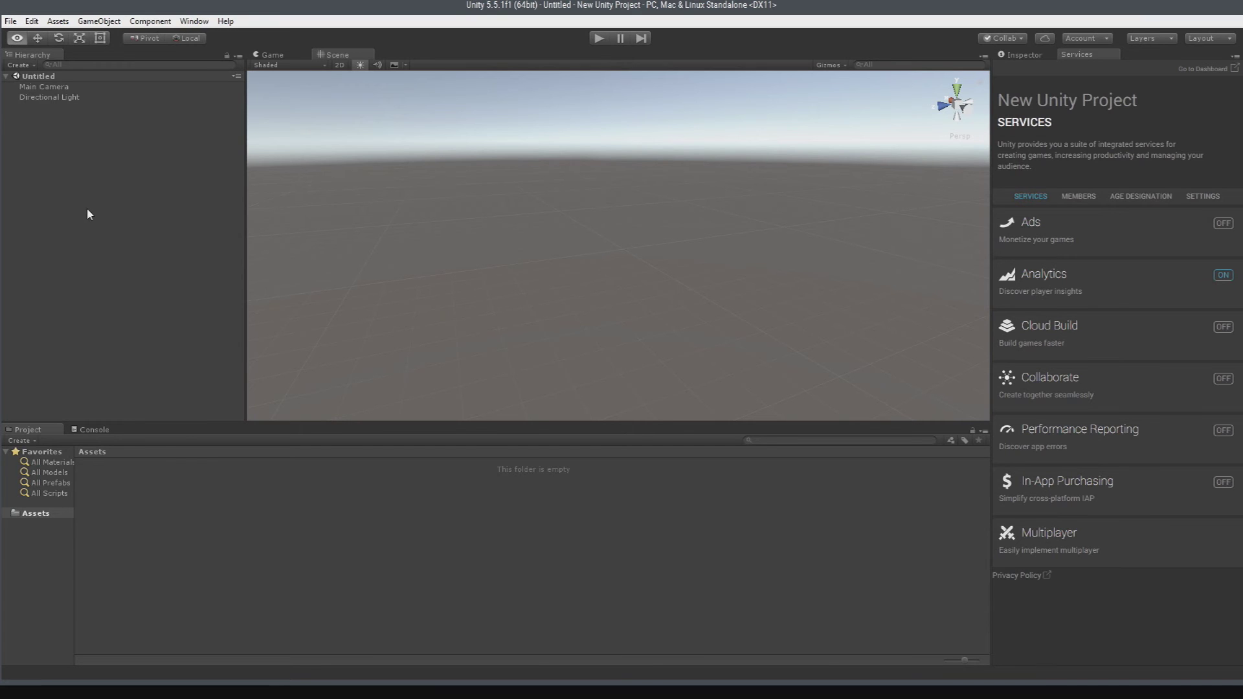
pyautogui.moveTo(402, 181)
pyautogui.mouseDown(button='right')
pyautogui.moveTo(338, 202)
pyautogui.moveTo(249, 198)
pyautogui.mouseUp(button='right')
pyautogui.rightClick(67, 196)
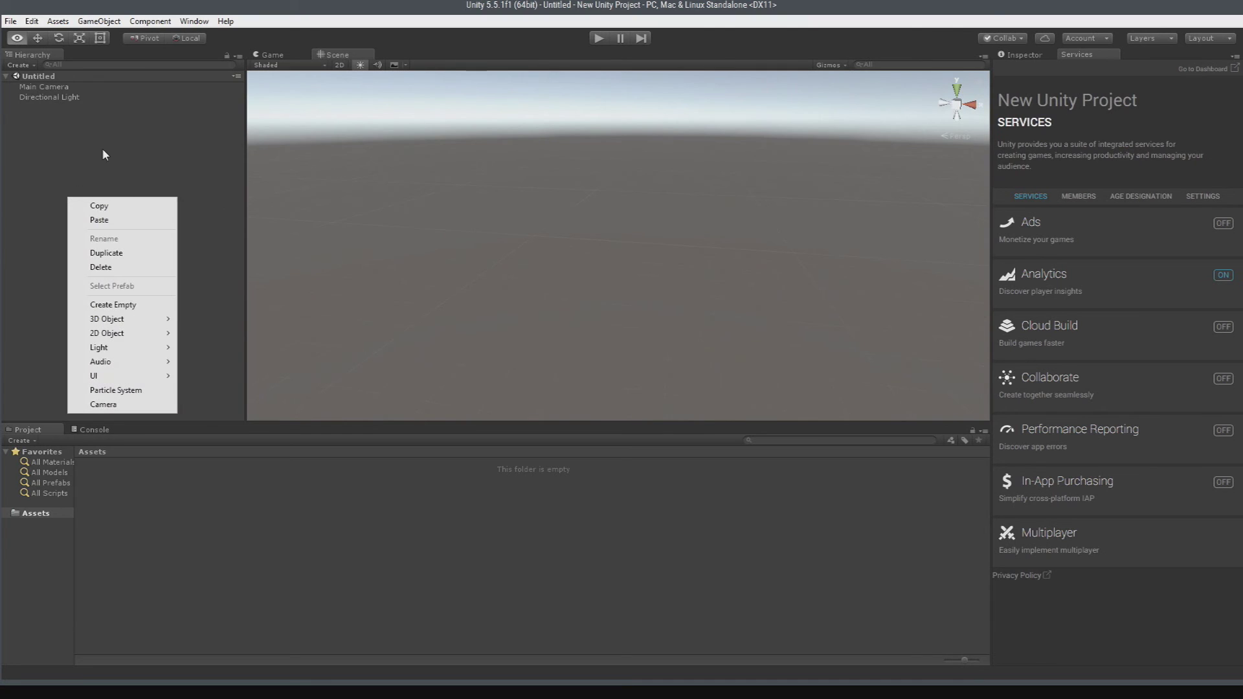
pyautogui.rightClick(109, 148)
pyautogui.click(47, 160)
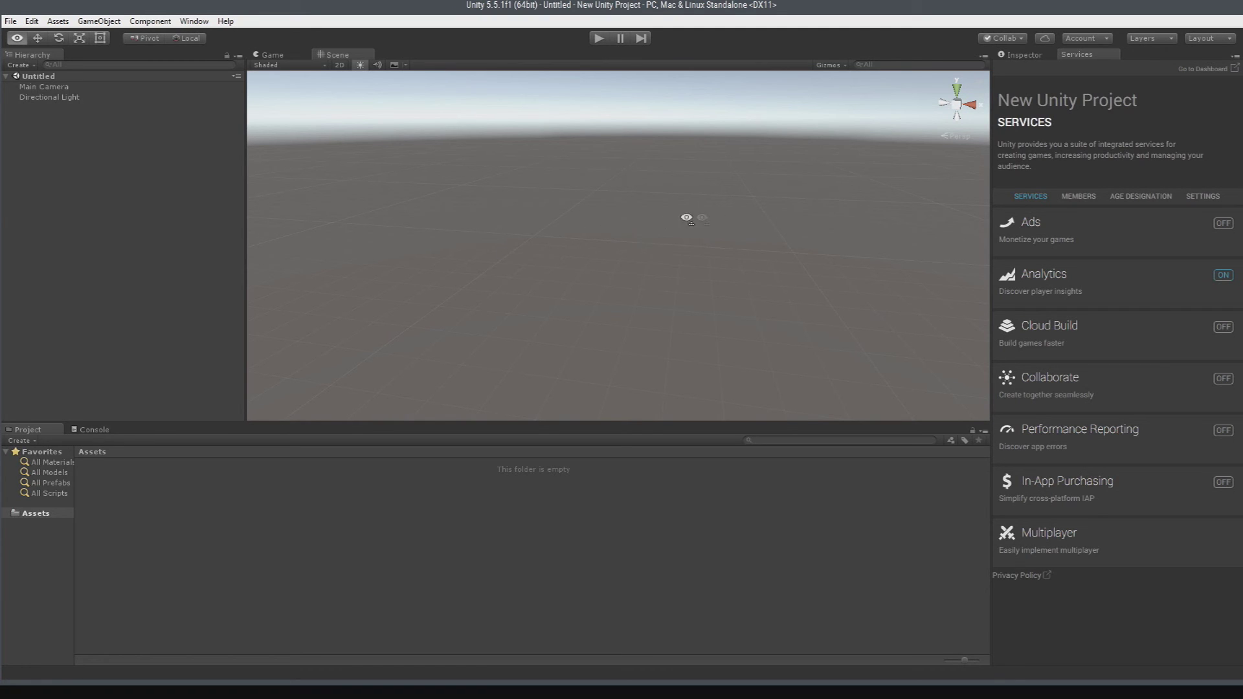
# Step: Close the Scene tab and re-add a Scene tab beside the Game tab
pyautogui.click(983, 55)
pyautogui.click(1006, 81)
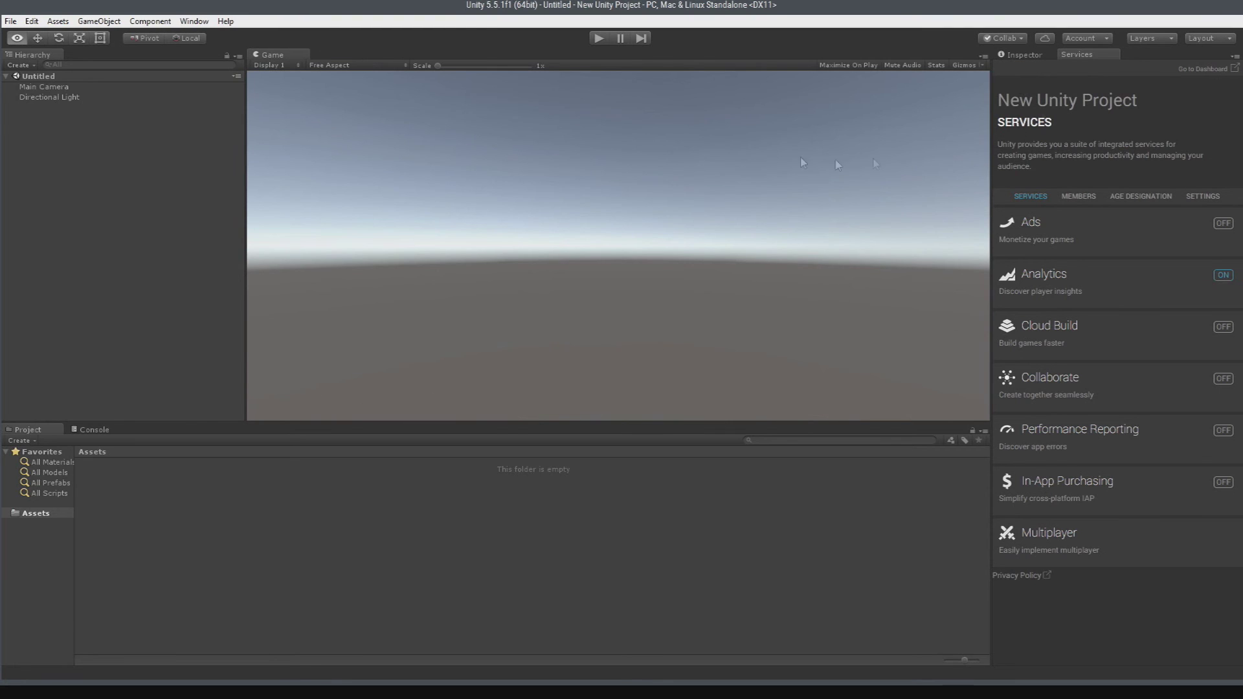
pyautogui.click(983, 56)
pyautogui.moveTo(1030, 136)
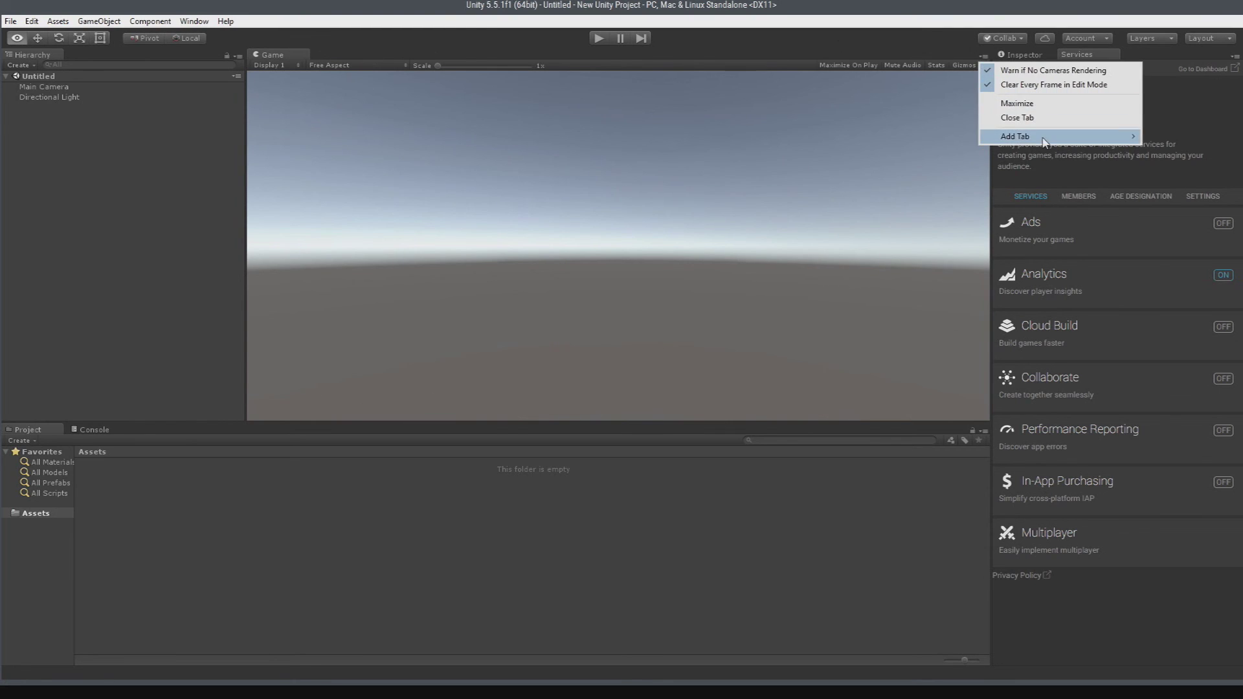
pyautogui.click(1172, 136)
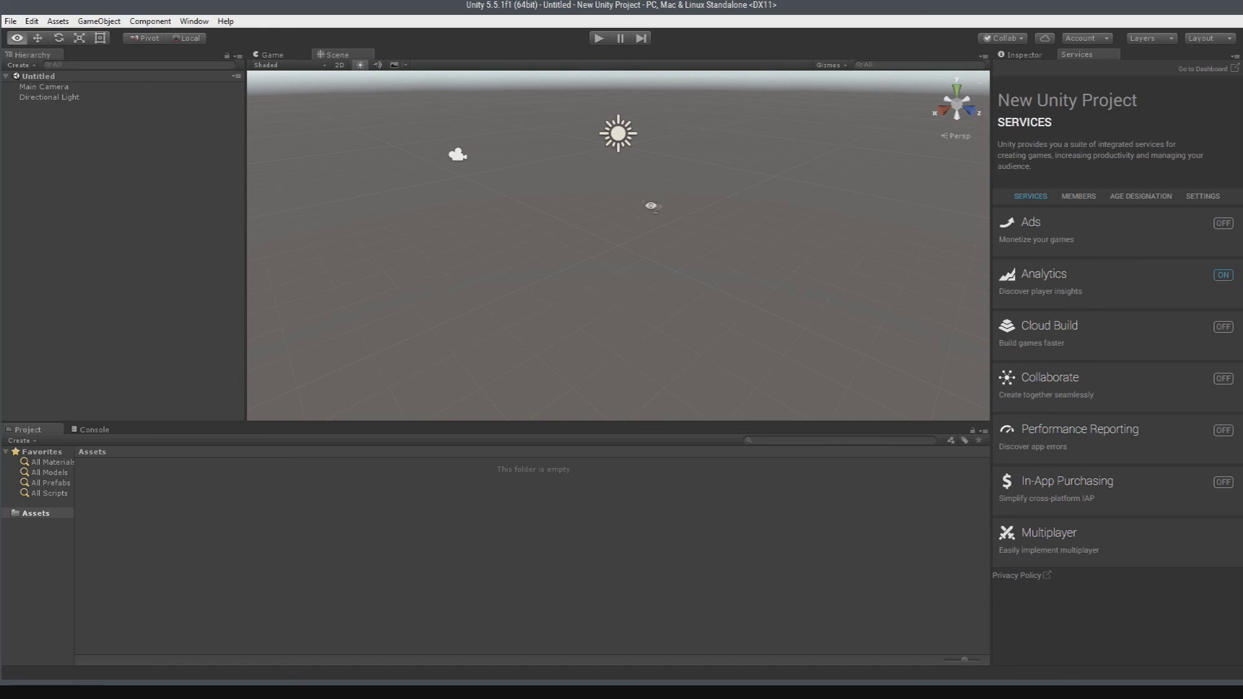
pyautogui.click(322, 66)
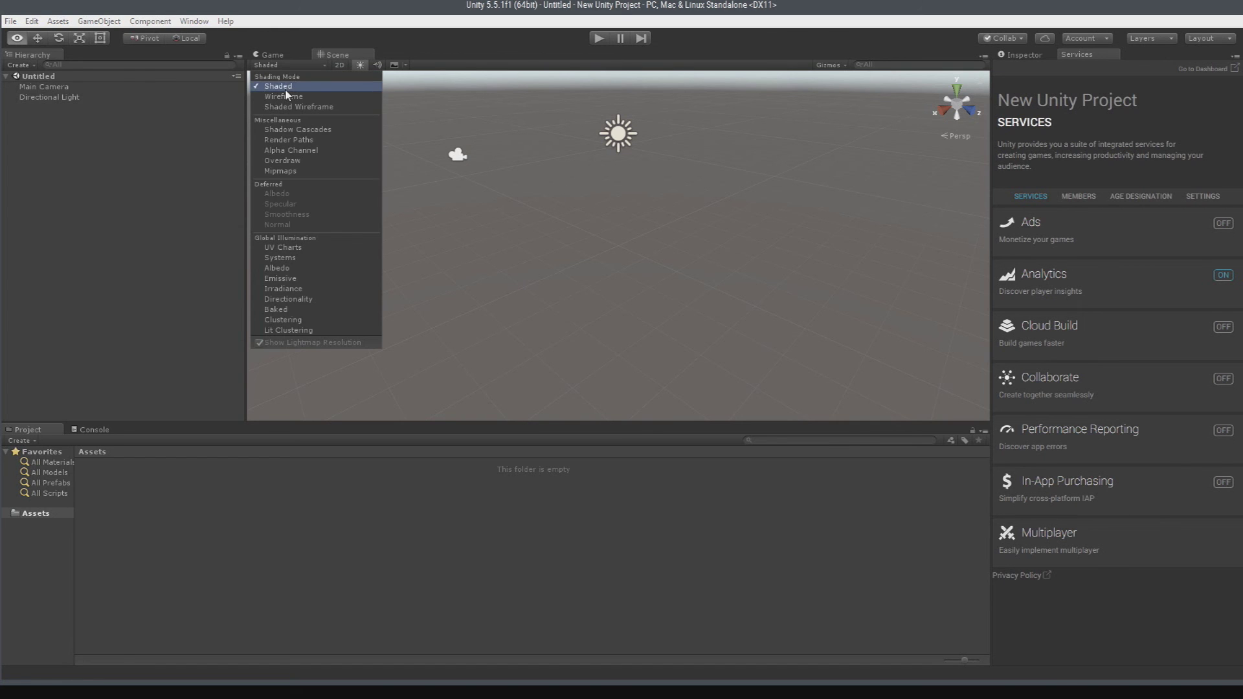
pyautogui.click(284, 96)
pyautogui.click(290, 68)
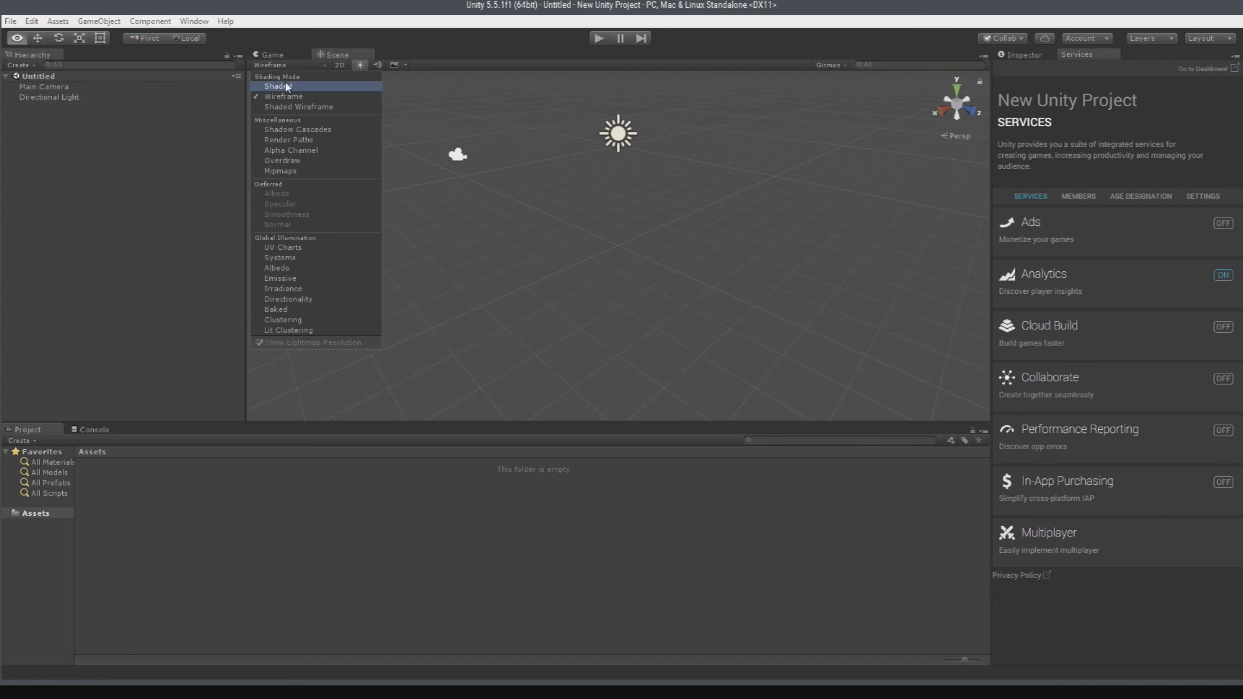
pyautogui.click(281, 83)
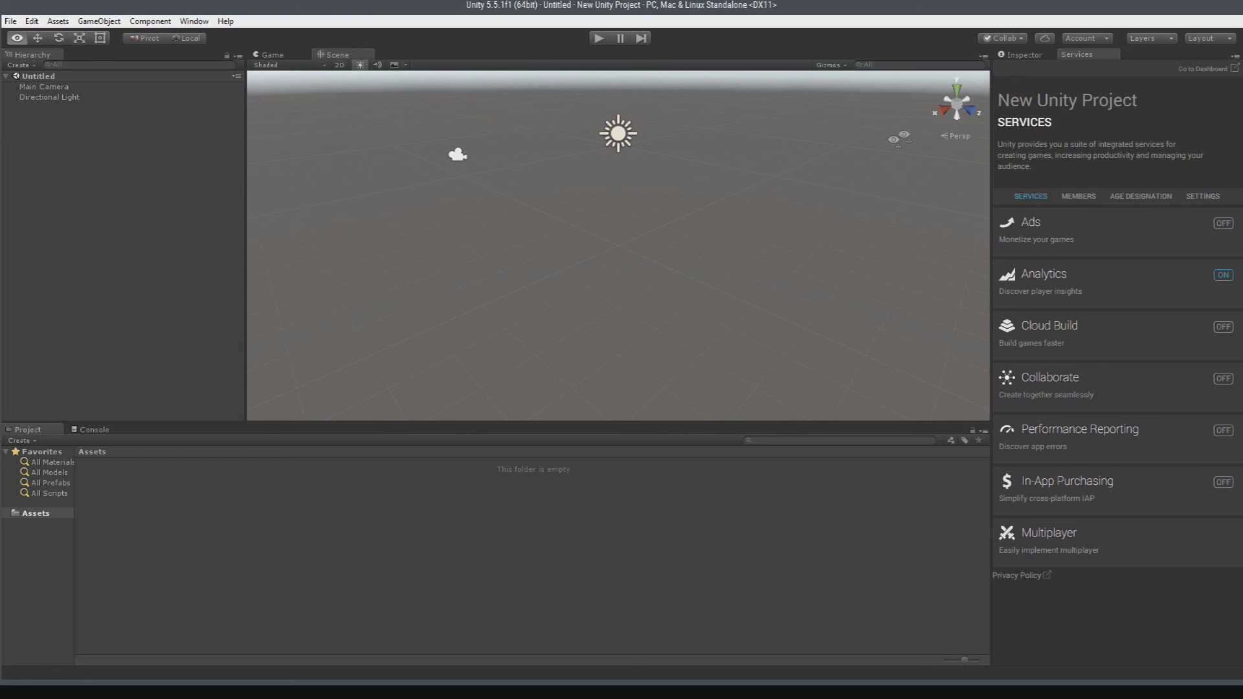
pyautogui.rightClick(952, 107)
pyautogui.rightClick(947, 95)
pyautogui.click(731, 206)
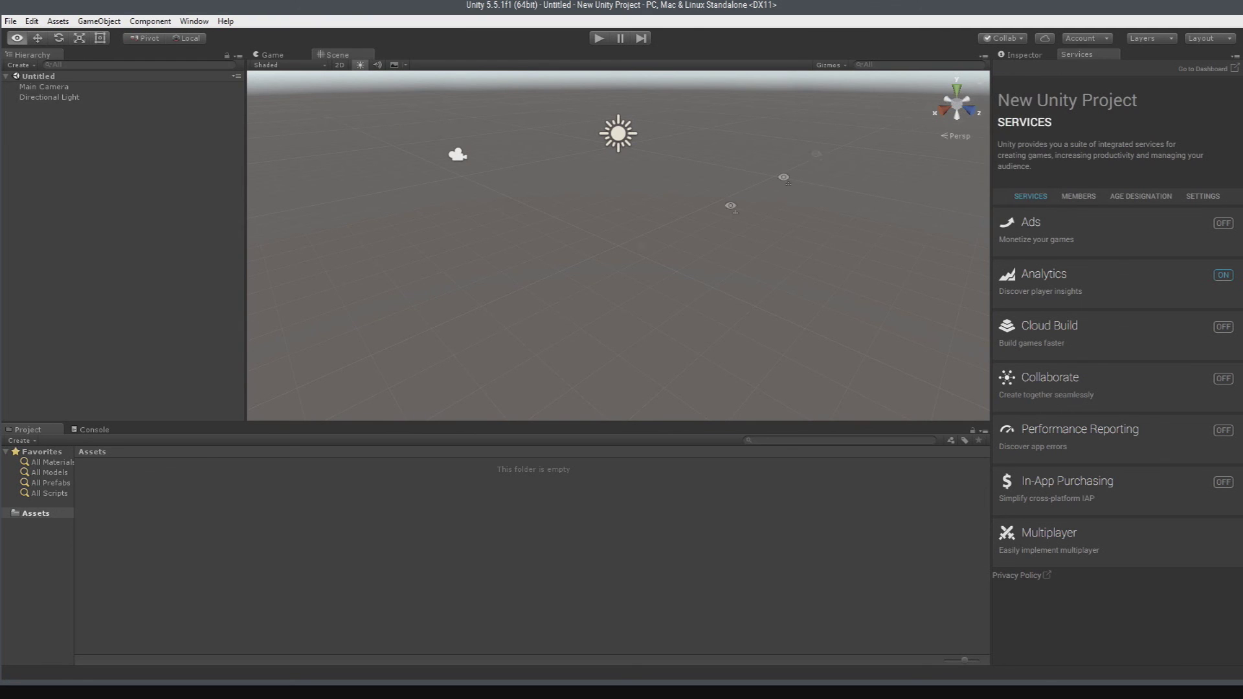